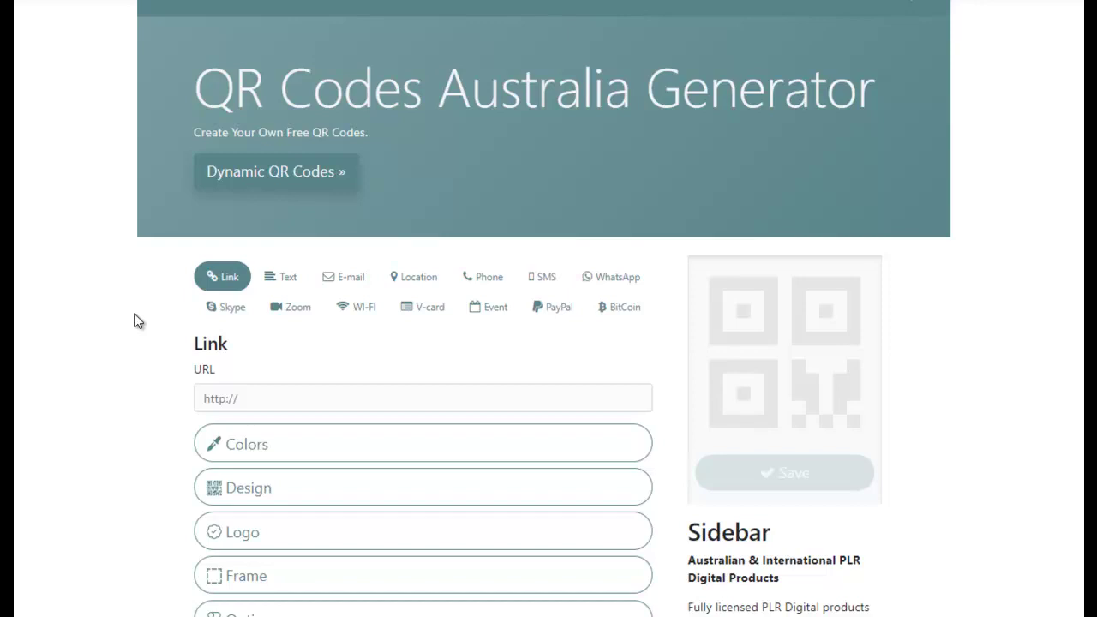
pyautogui.scroll(-1, 135, 321)
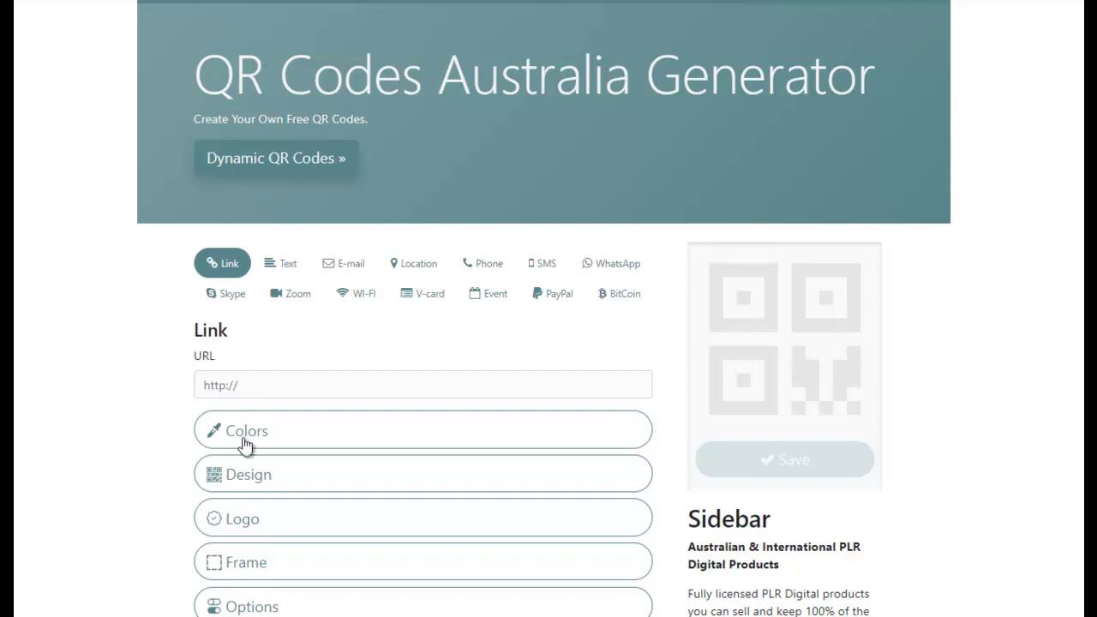
pyautogui.click(284, 388)
pyautogui.click(279, 422)
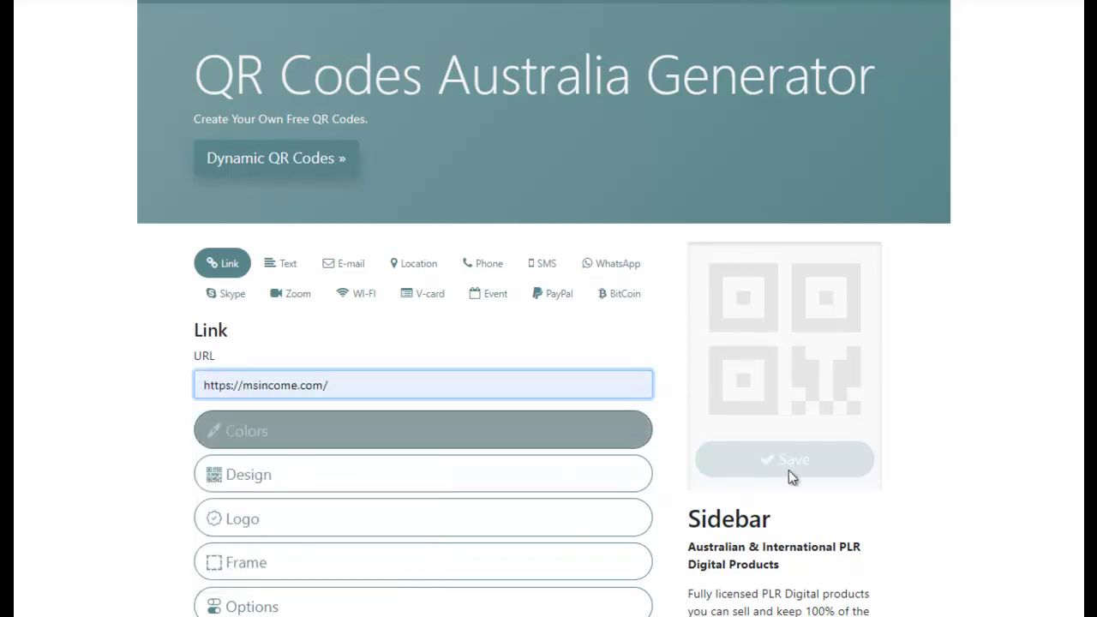
# Step: Set the foreground colour to solid dark blue #122485, with the gradient left off
pyautogui.scroll(-2, 1080, 392)
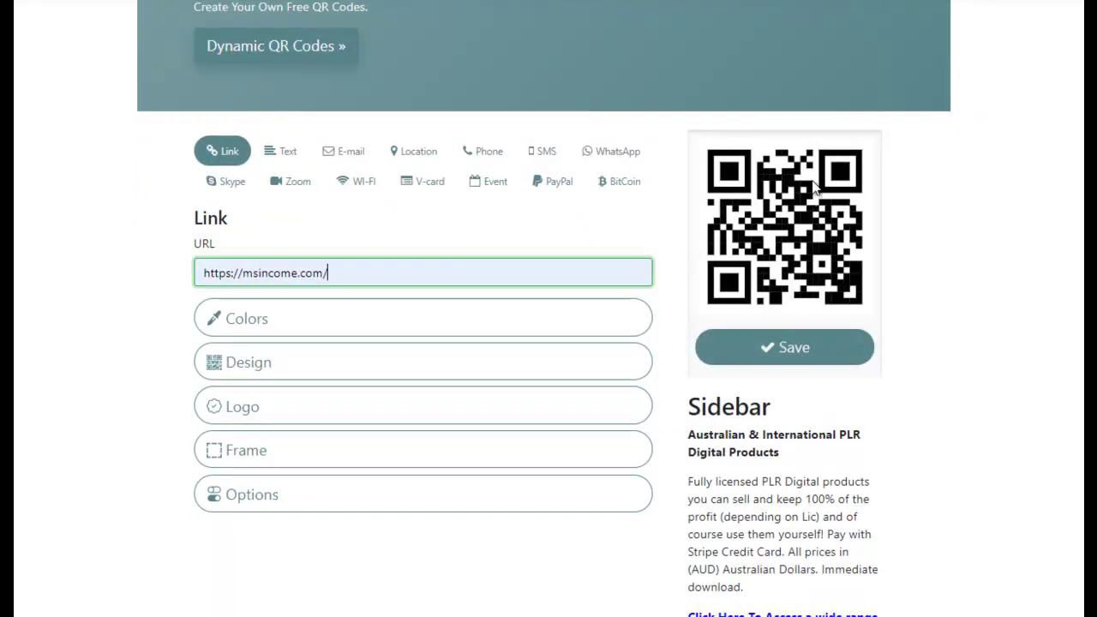
pyautogui.click(392, 317)
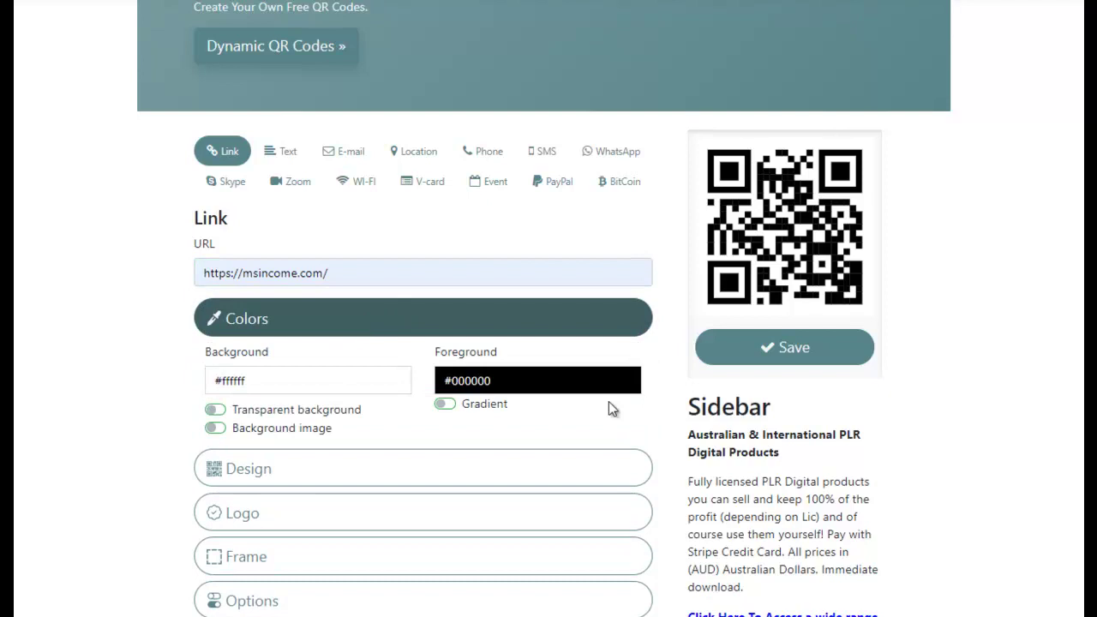
pyautogui.click(528, 385)
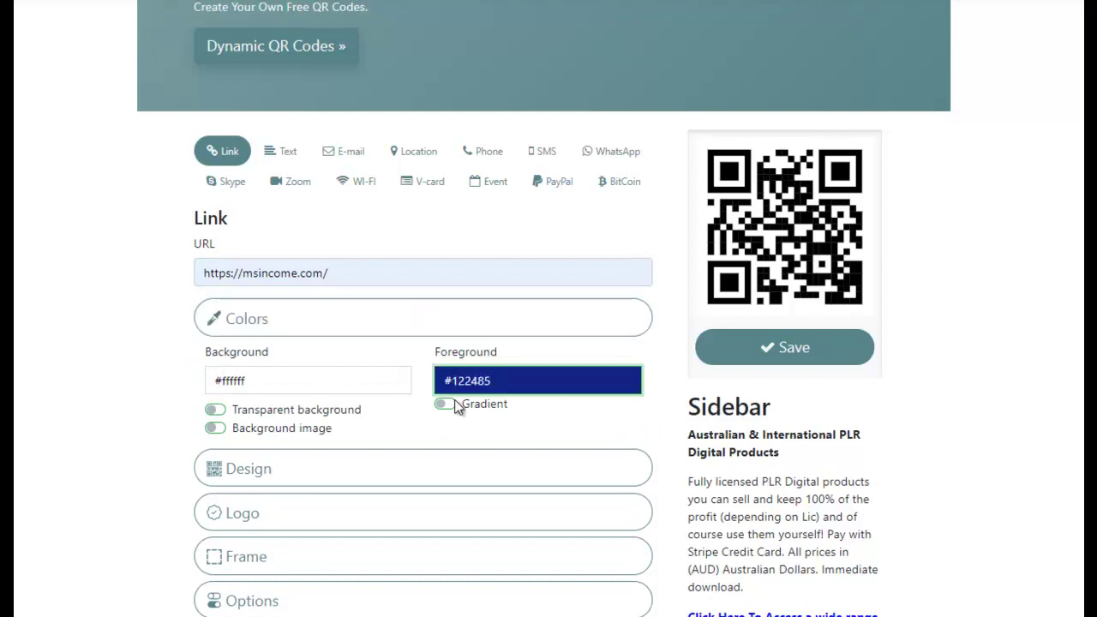
pyautogui.click(444, 404)
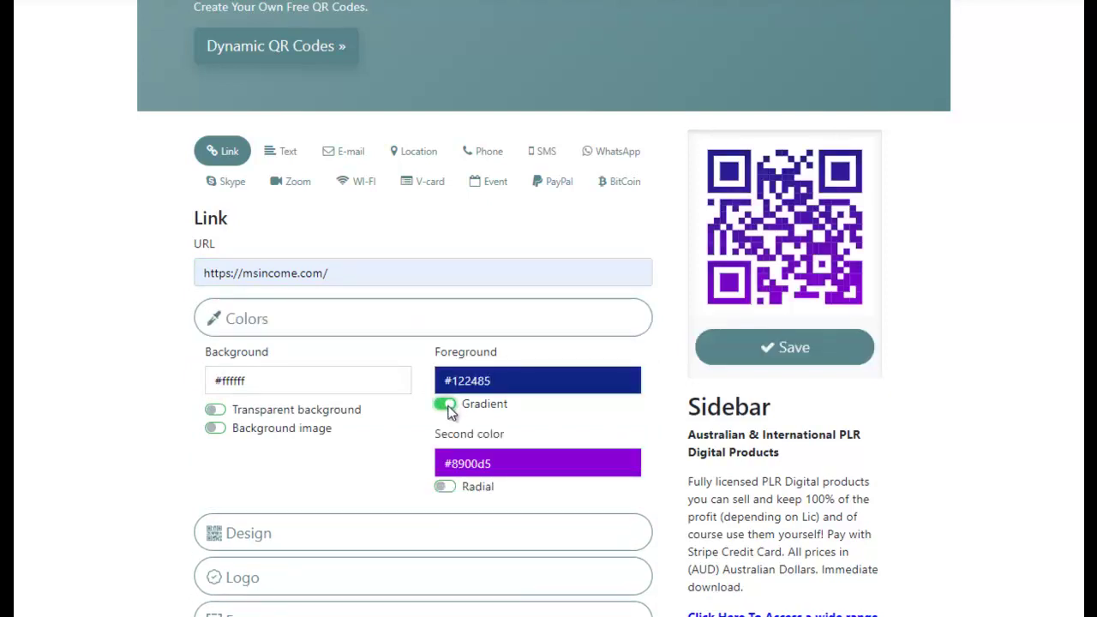
pyautogui.click(445, 404)
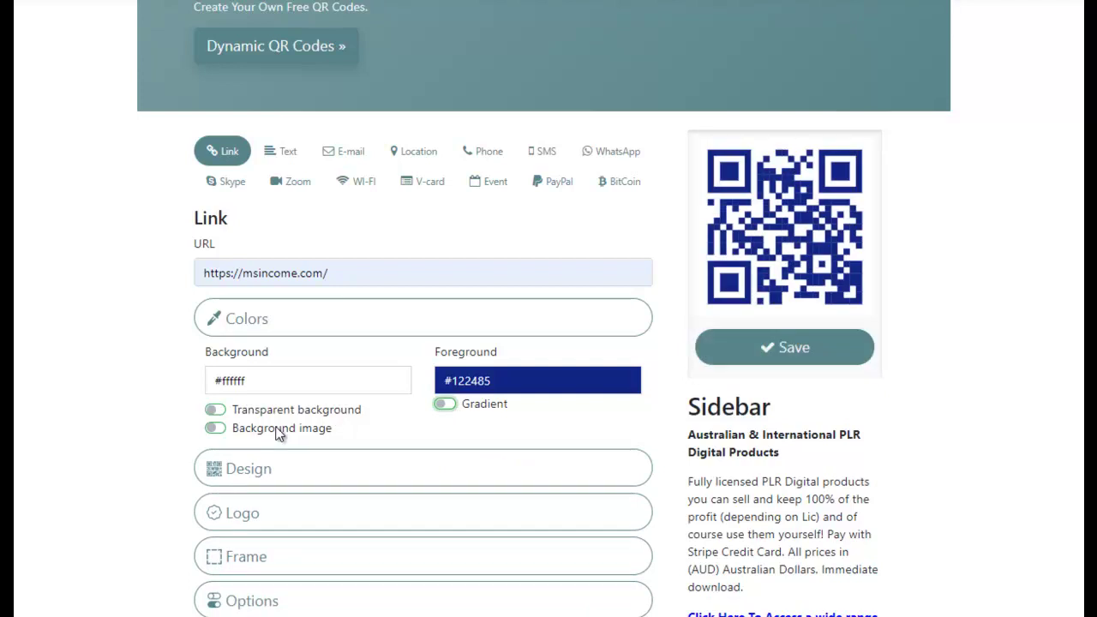
# Step: Give the code a horizontal-dash module pattern in the Design settings
pyautogui.click(265, 469)
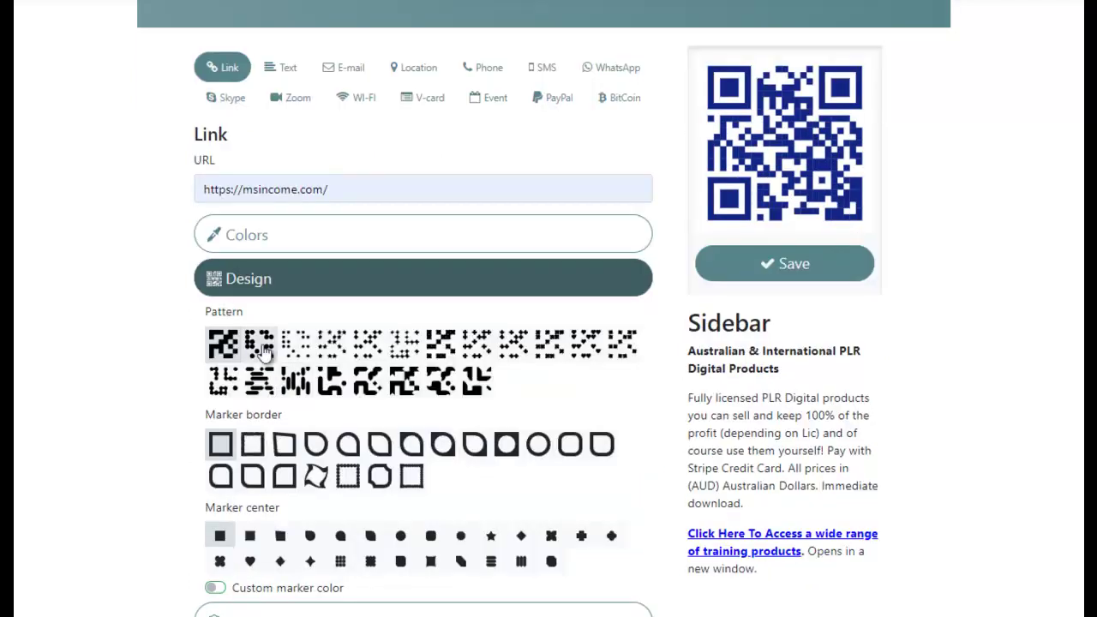
pyautogui.click(263, 352)
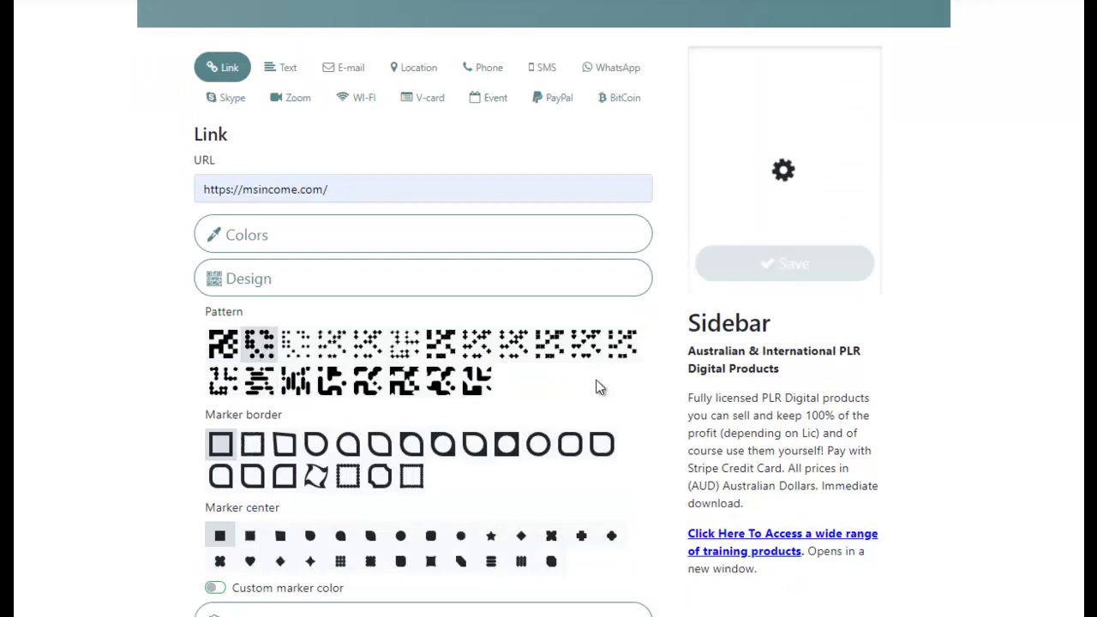
pyautogui.click(480, 386)
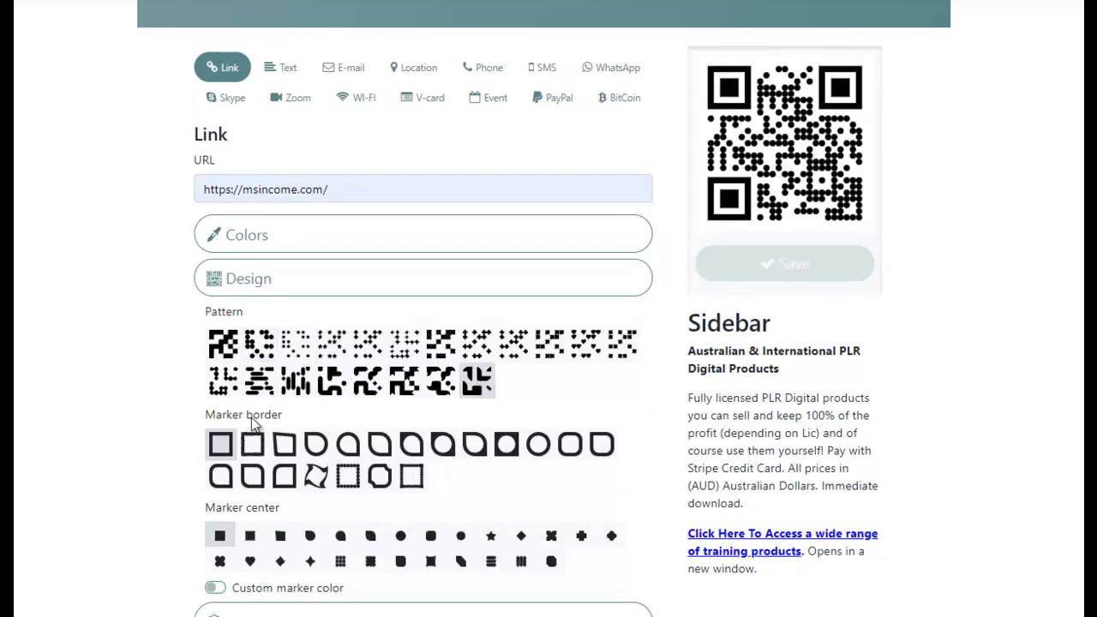
pyautogui.click(260, 383)
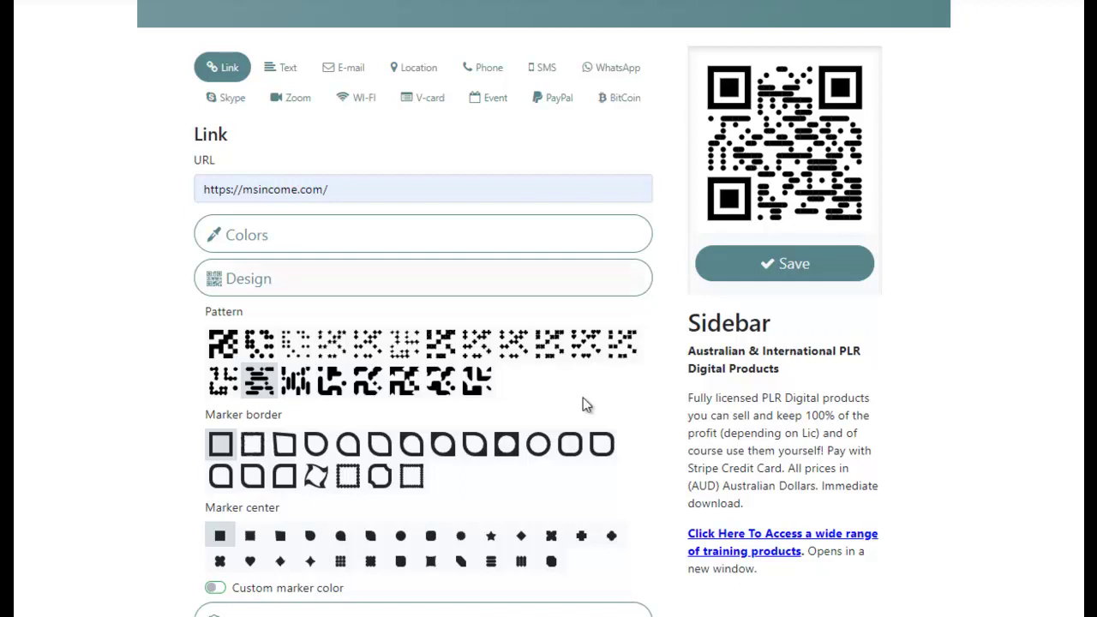
# Step: Use twisted corner-marker borders with grid centres, and enable custom and different marker colours
pyautogui.click(315, 477)
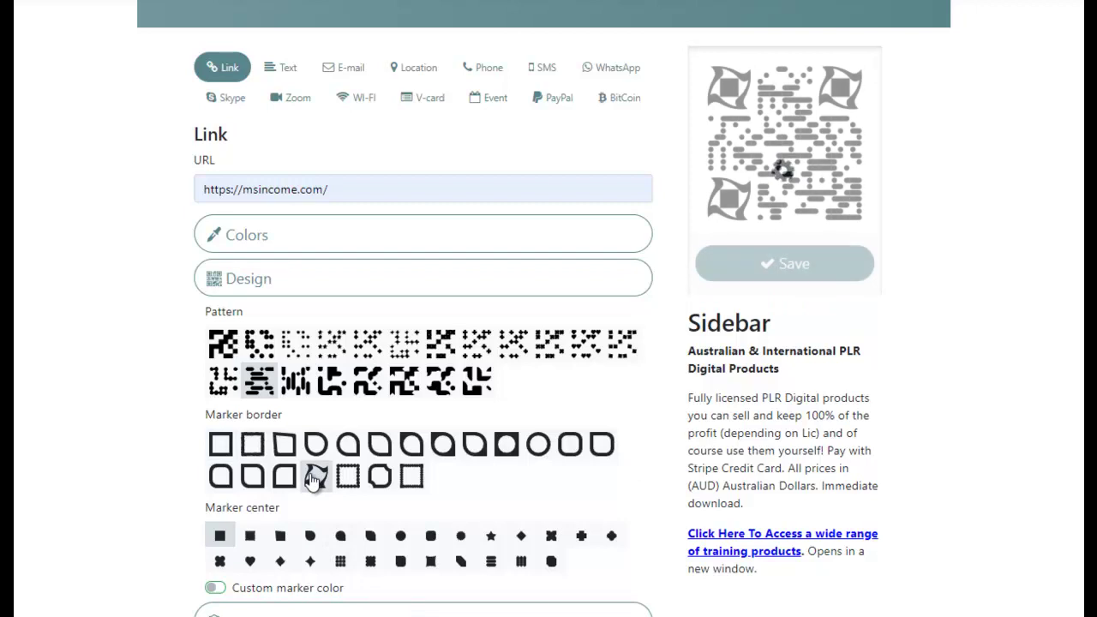
pyautogui.click(340, 562)
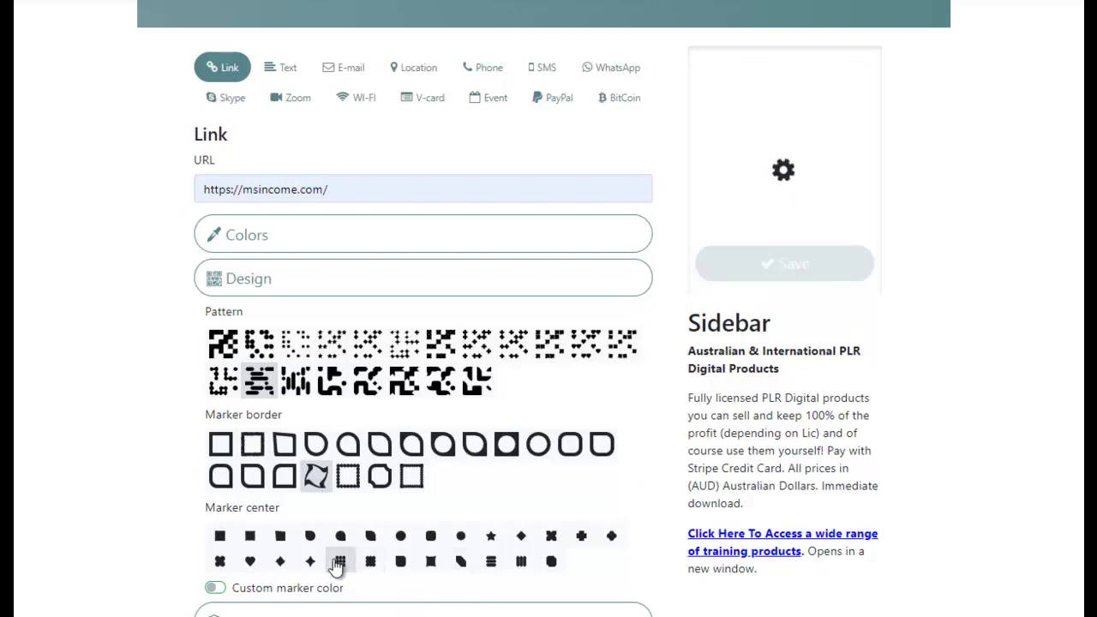
pyautogui.scroll(-5, 651, 477)
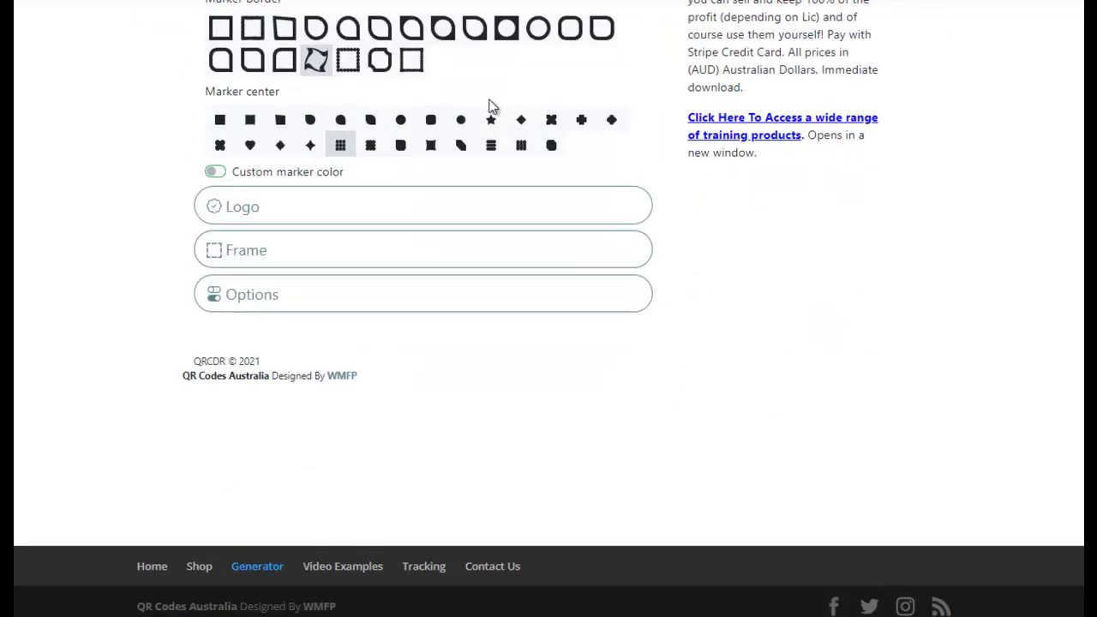
pyautogui.click(215, 173)
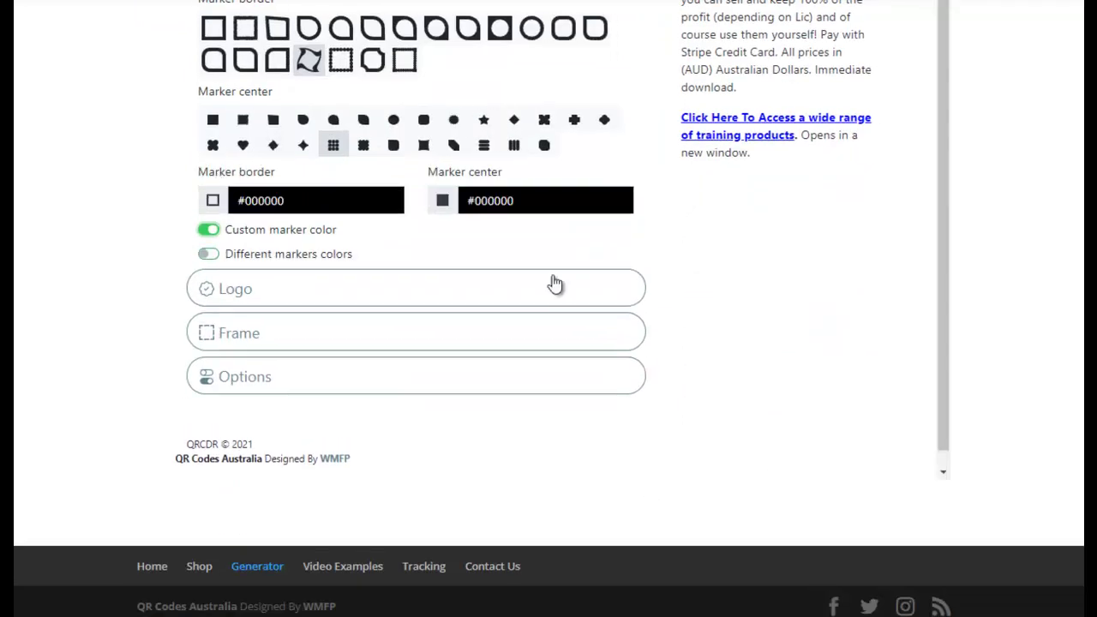
pyautogui.click(209, 255)
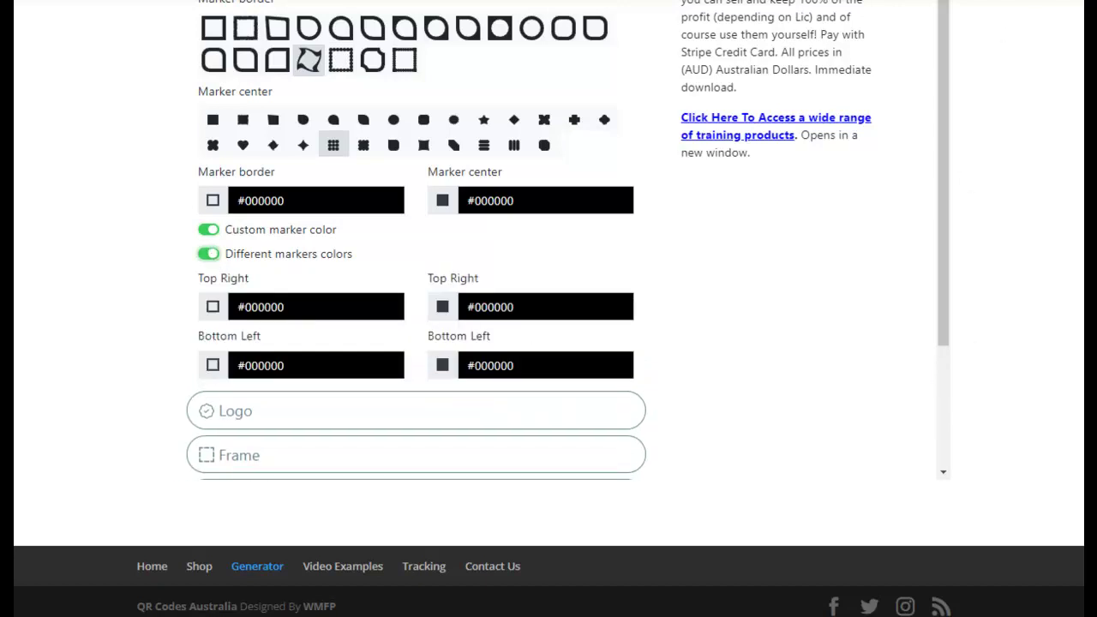
pyautogui.scroll(3, 859, 311)
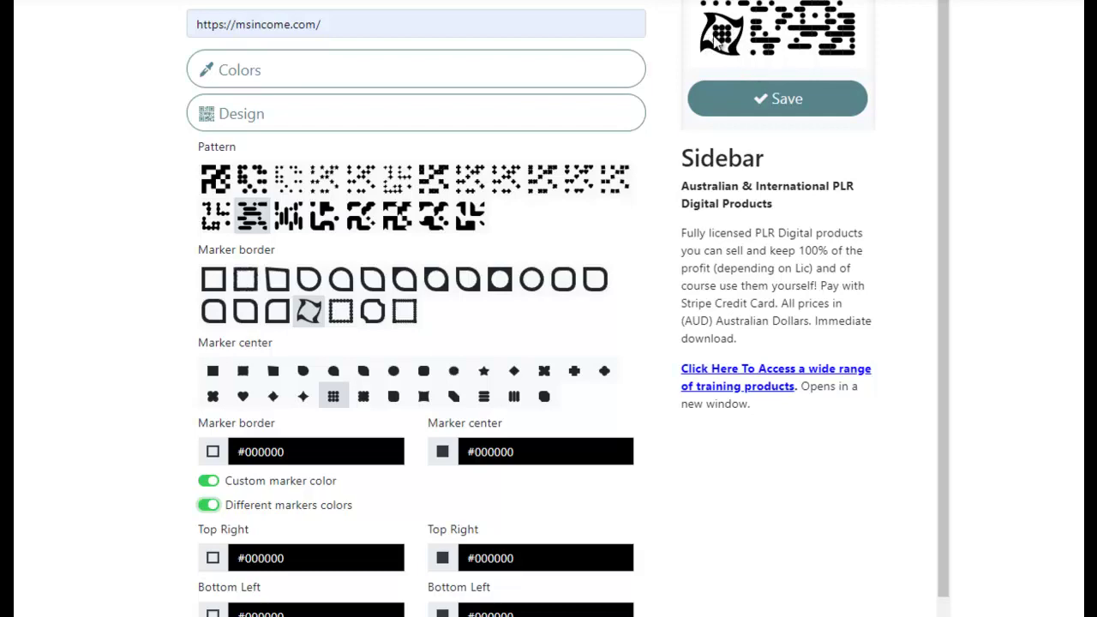
pyautogui.scroll(-2, 677, 416)
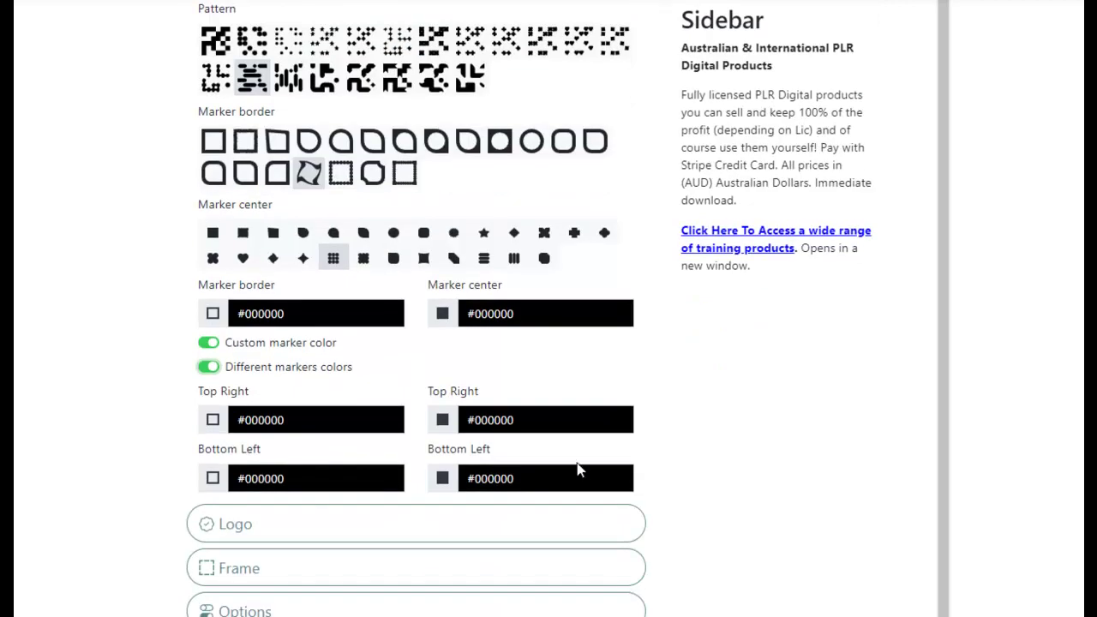
# Step: Place the blue business-card watermark logo in the centre of the QR code
pyautogui.click(491, 532)
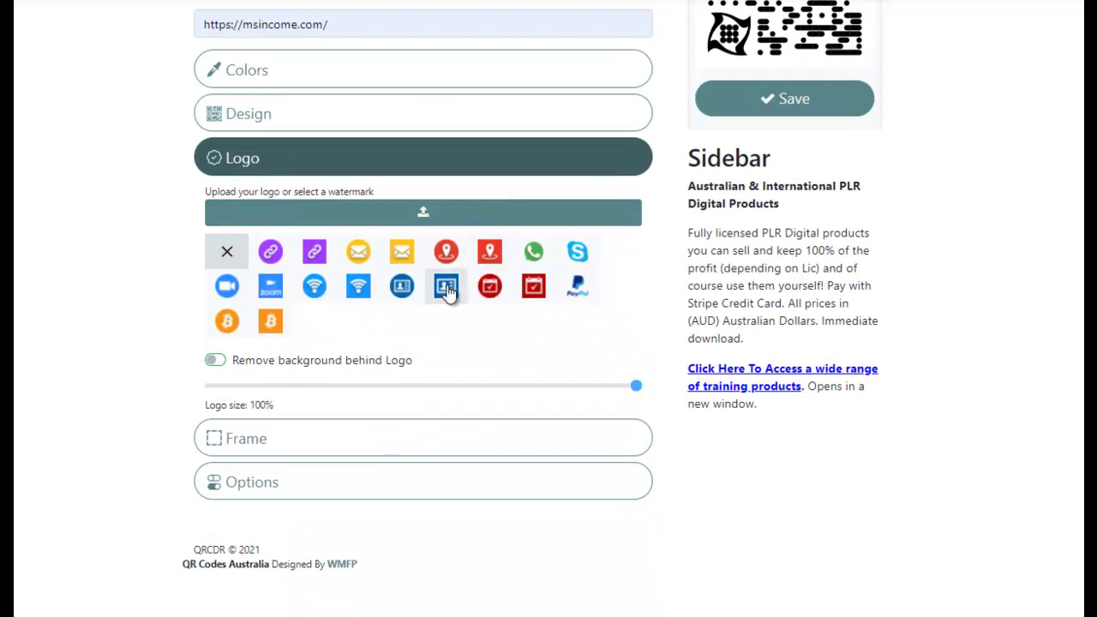
pyautogui.click(447, 288)
pyautogui.scroll(3, 997, 411)
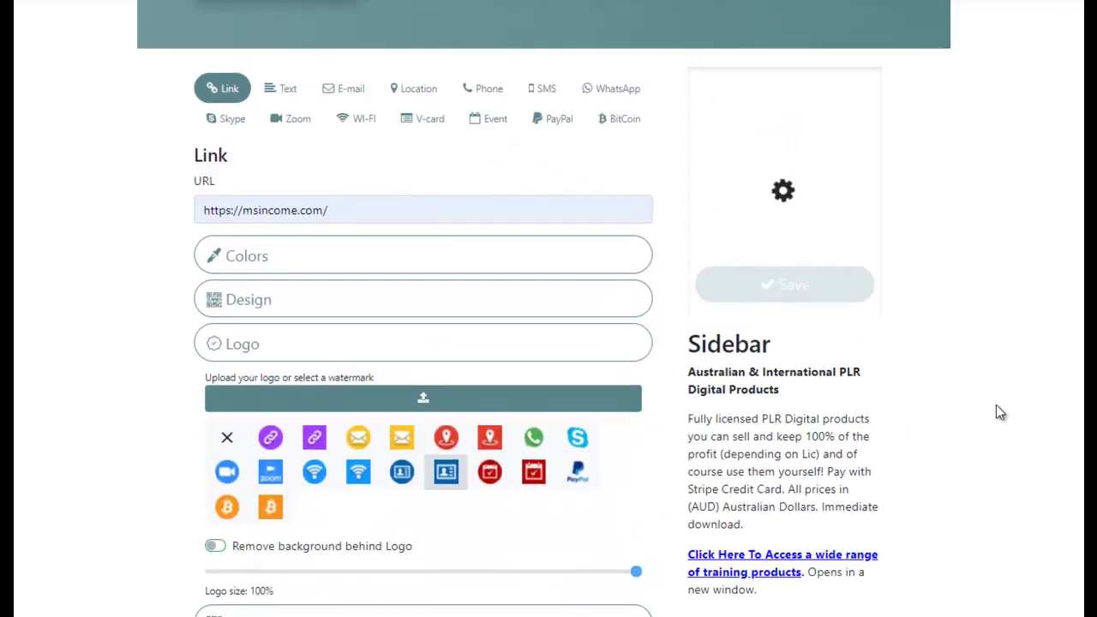
pyautogui.scroll(-2, 991, 420)
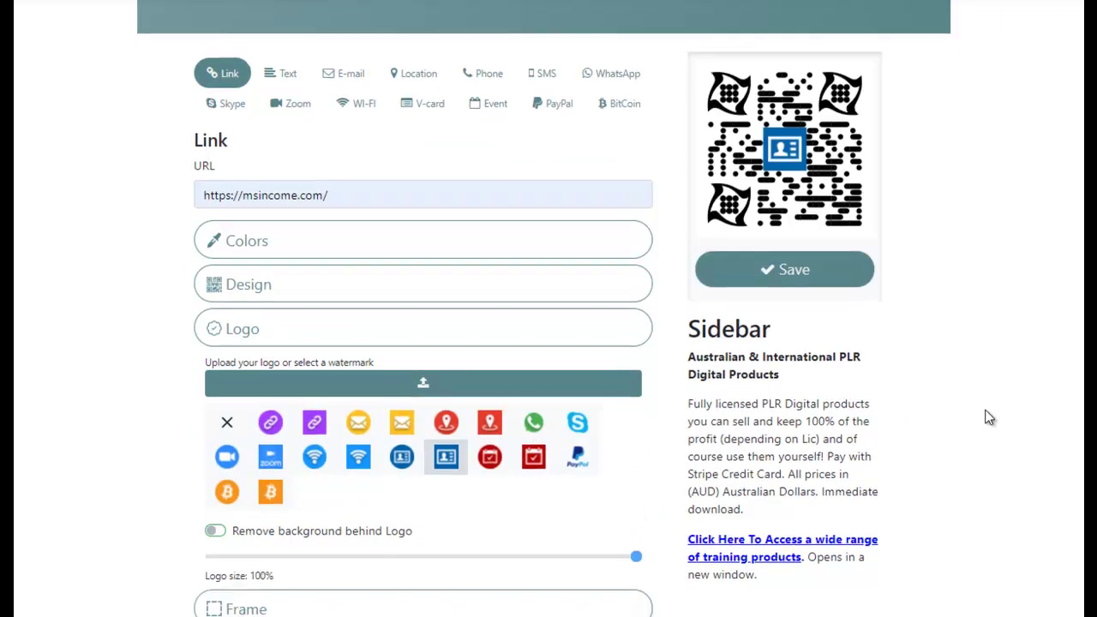
pyautogui.scroll(-1, 987, 419)
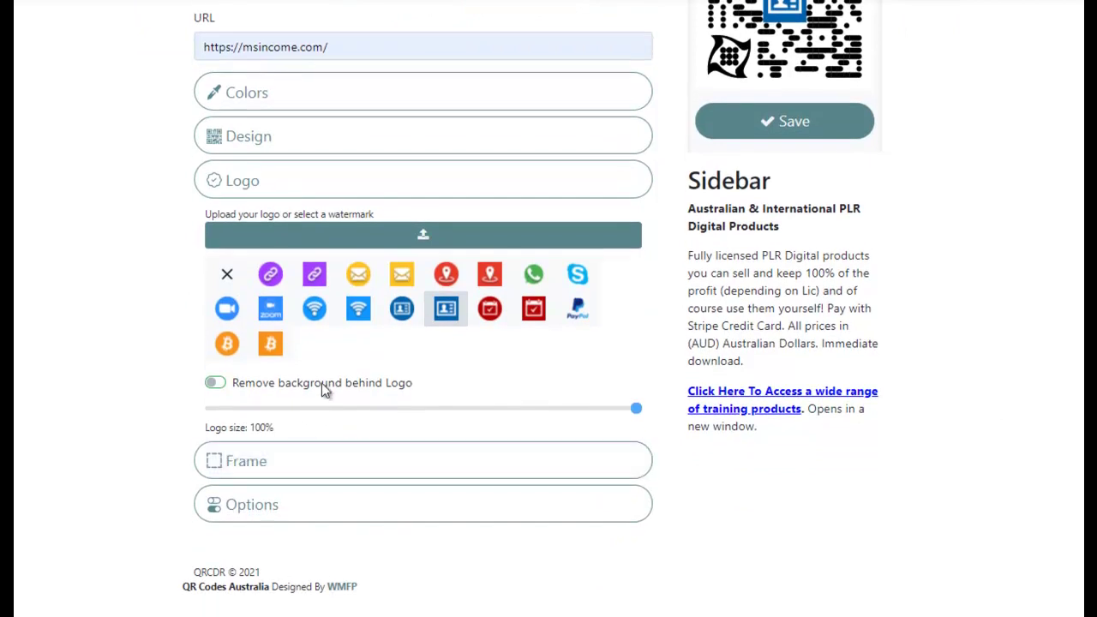
# Step: Put a plain black frame around the QR code, trying the clapperboard and phone styles first
pyautogui.click(302, 463)
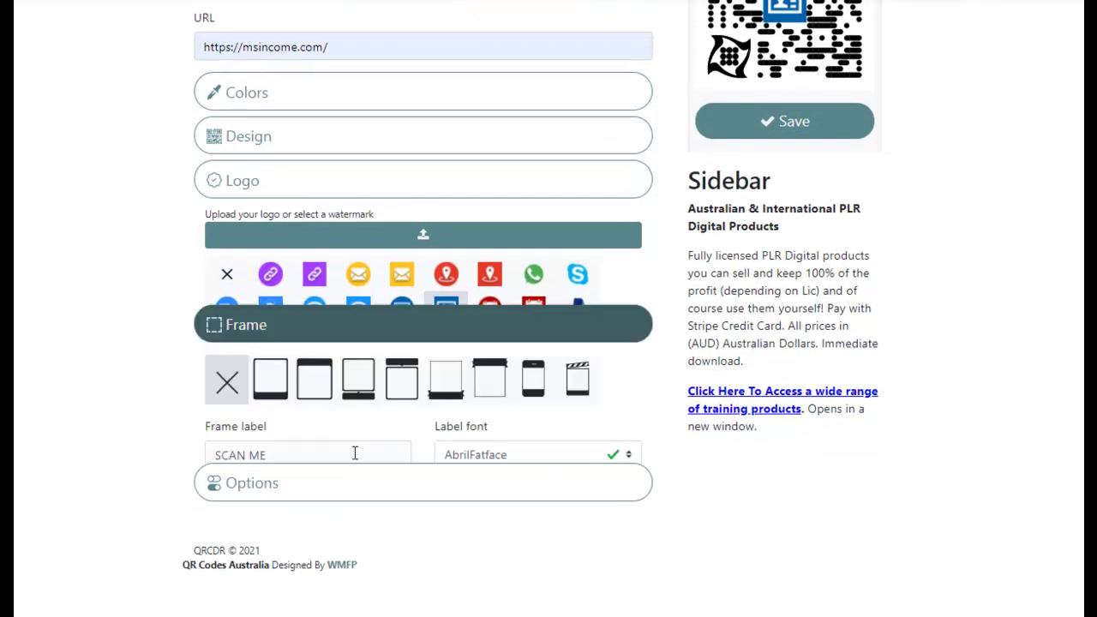
pyautogui.click(580, 281)
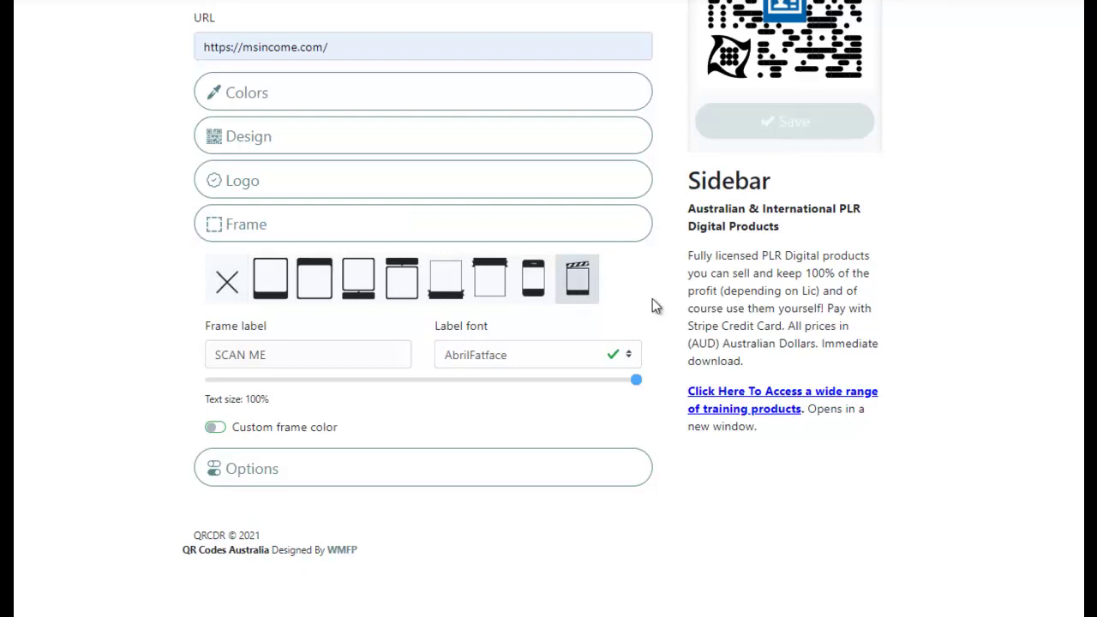
pyautogui.scroll(2, 907, 372)
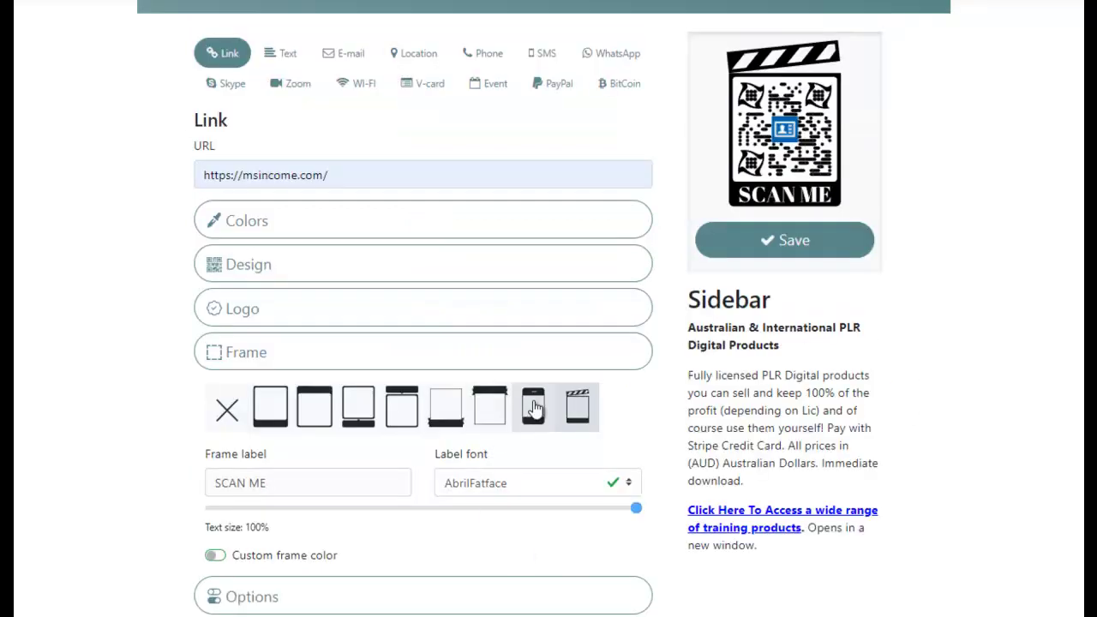
pyautogui.click(533, 408)
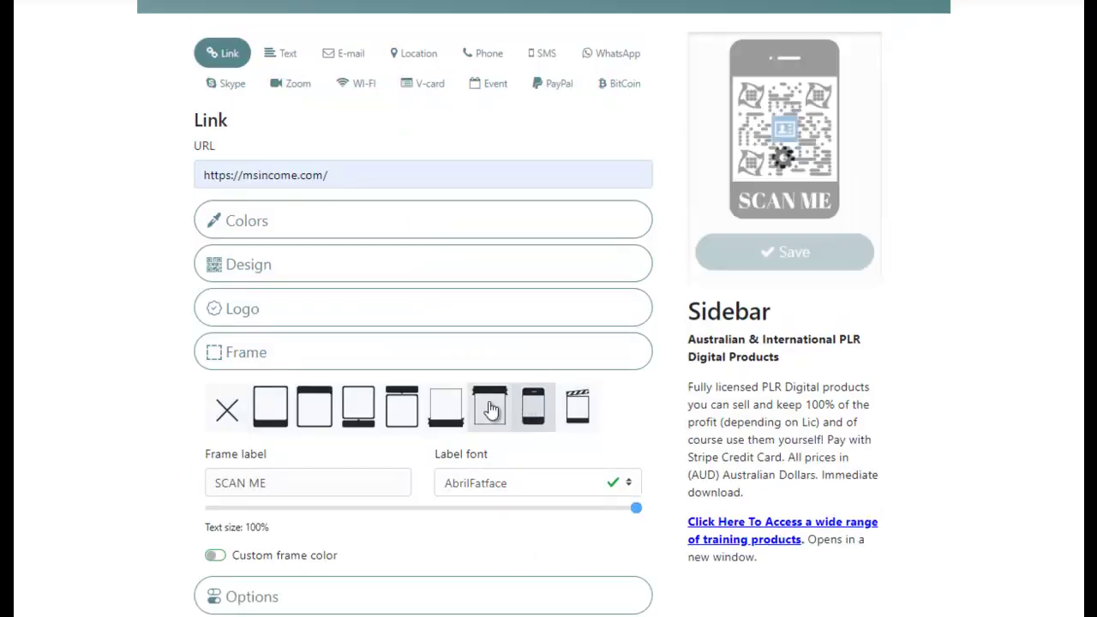
pyautogui.click(271, 401)
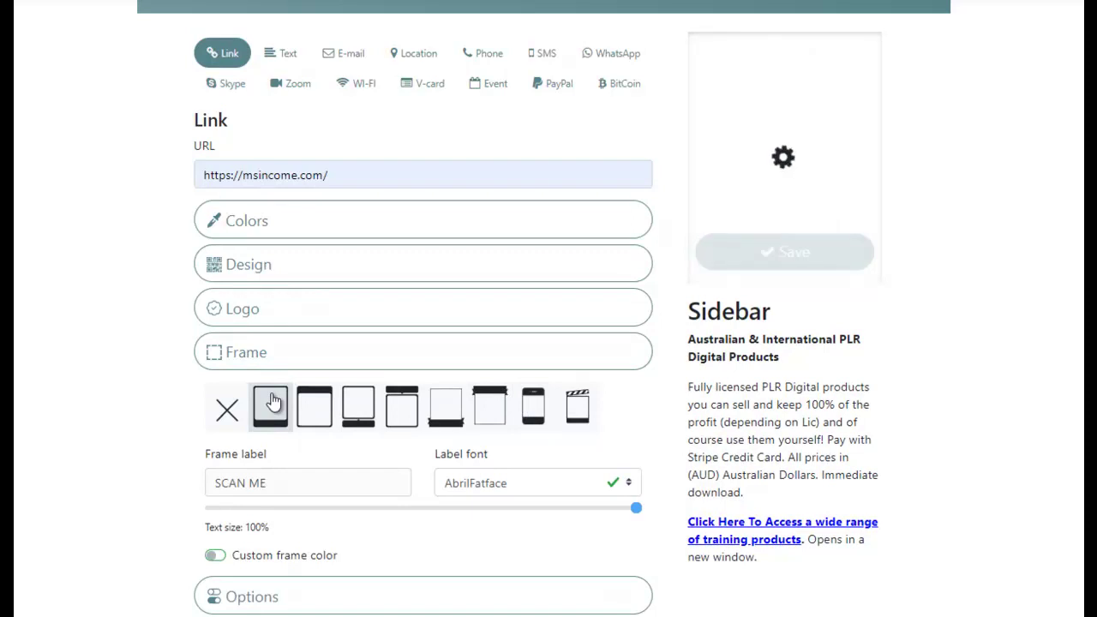
# Step: Set the SCAN ME label font to Arial
pyautogui.click(536, 483)
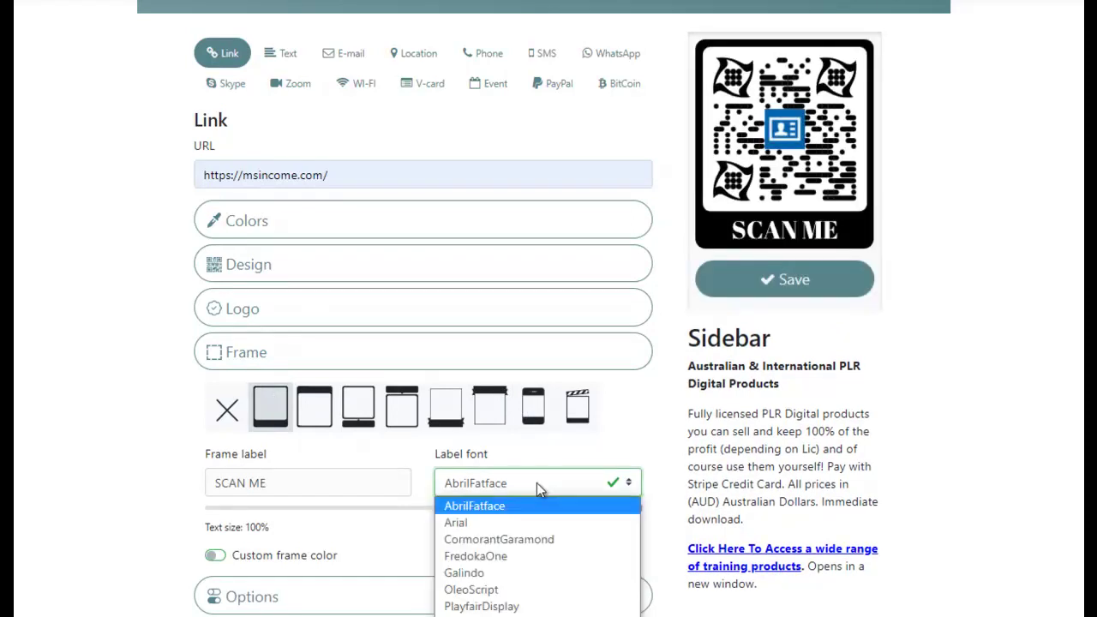
pyautogui.click(504, 526)
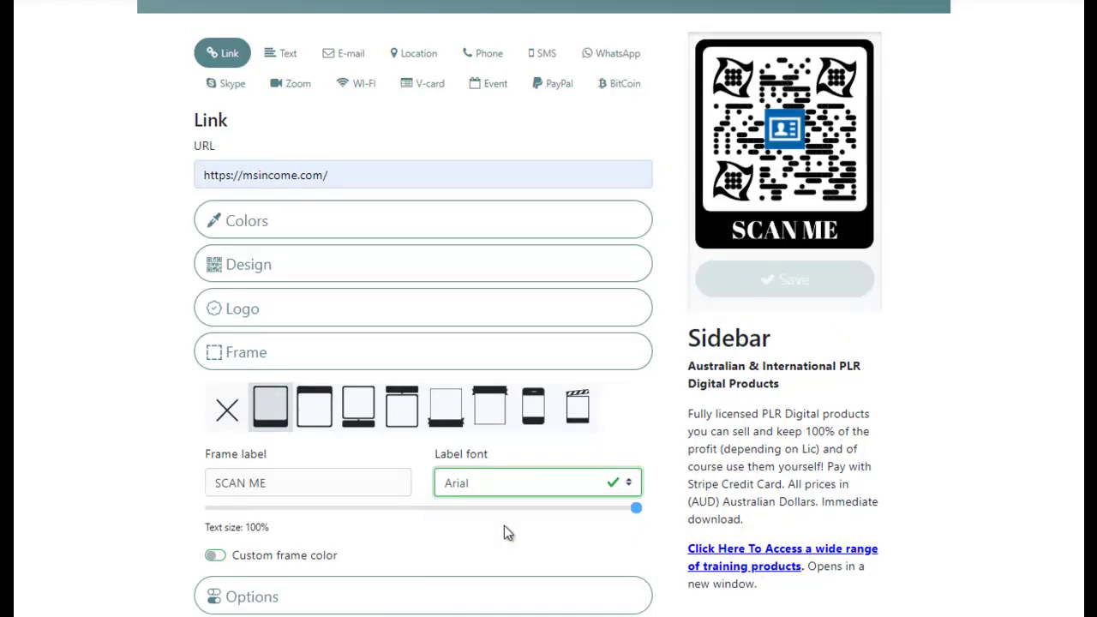
pyautogui.scroll(-2, 652, 523)
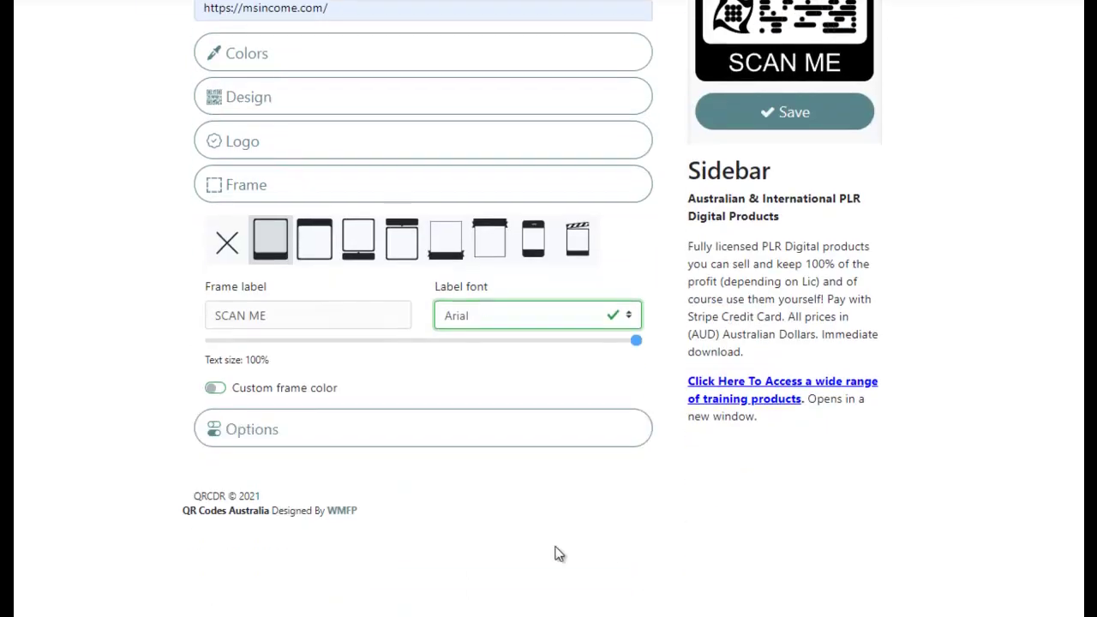
# Step: Set the QR code precision to Q - High
pyautogui.click(551, 422)
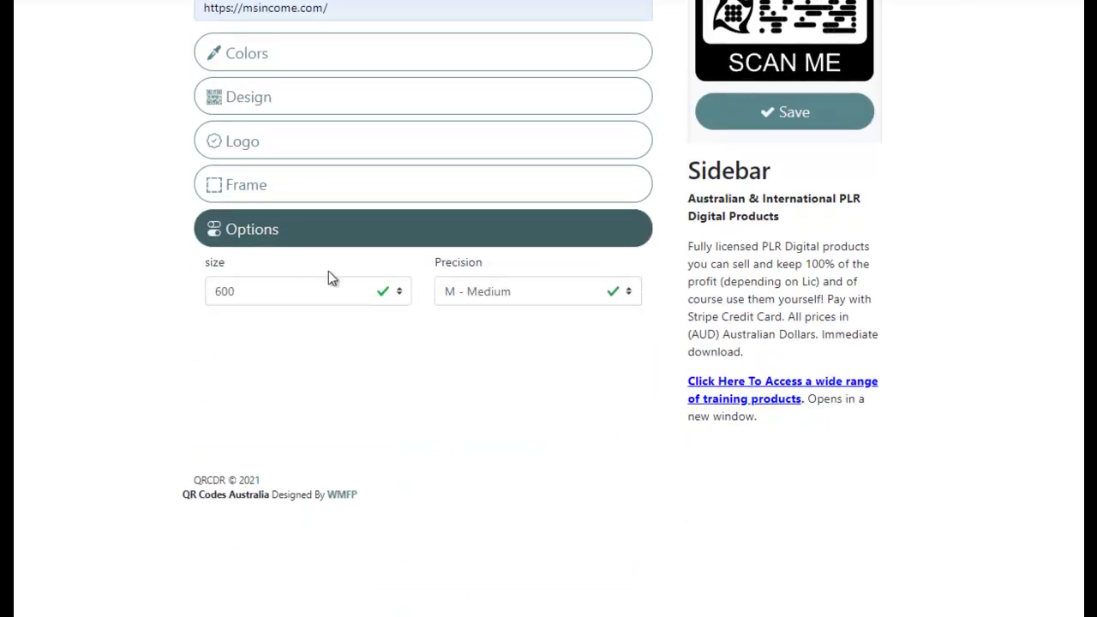
pyautogui.click(535, 296)
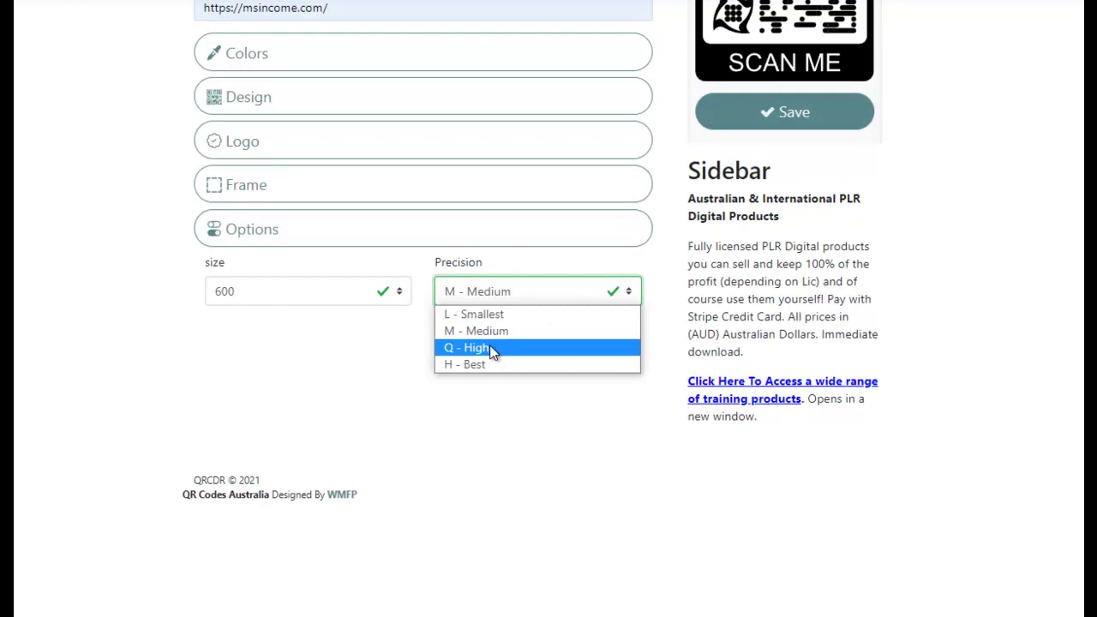
pyautogui.click(494, 350)
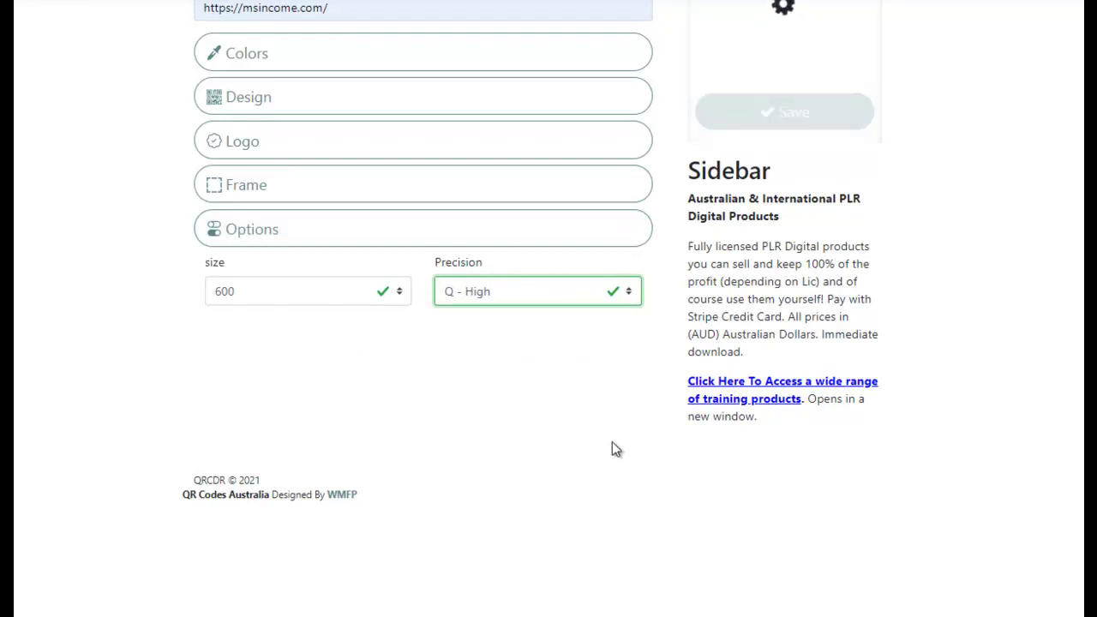
# Step: Save the QR code to show the PNG, SVG and PDF download options
pyautogui.scroll(1, 612, 441)
pyautogui.scroll(2, 1080, 445)
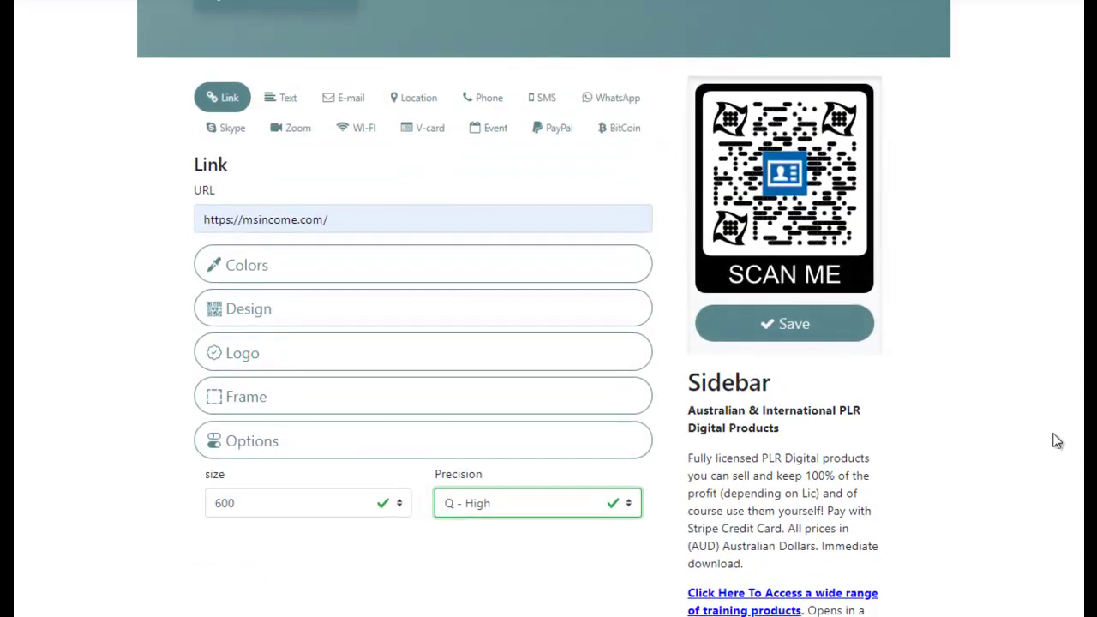
pyautogui.click(818, 324)
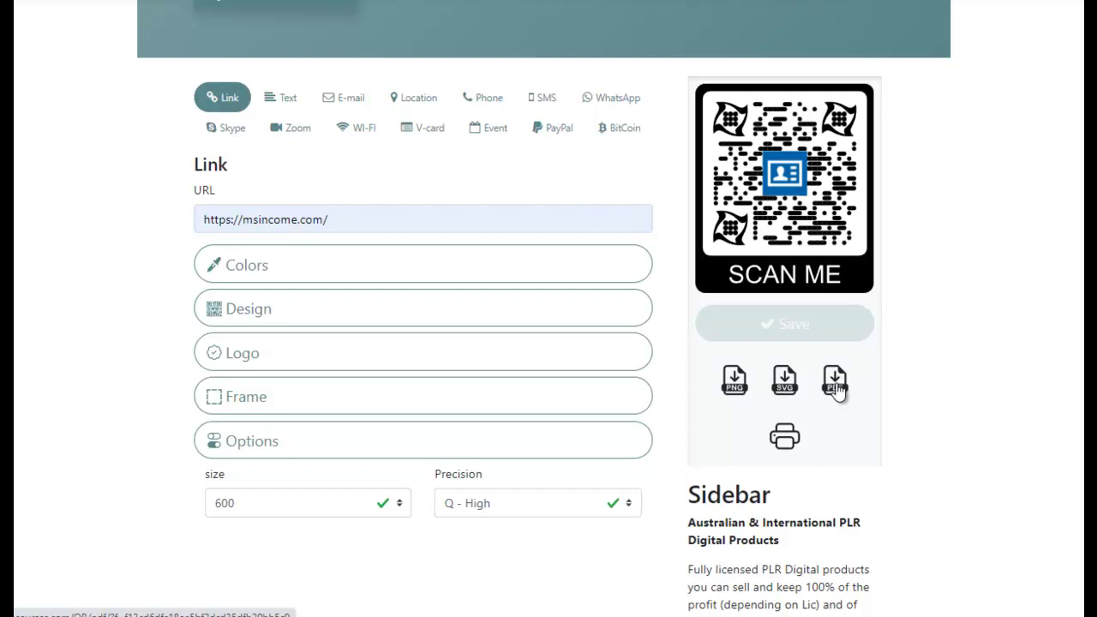
pyautogui.scroll(3, 1004, 425)
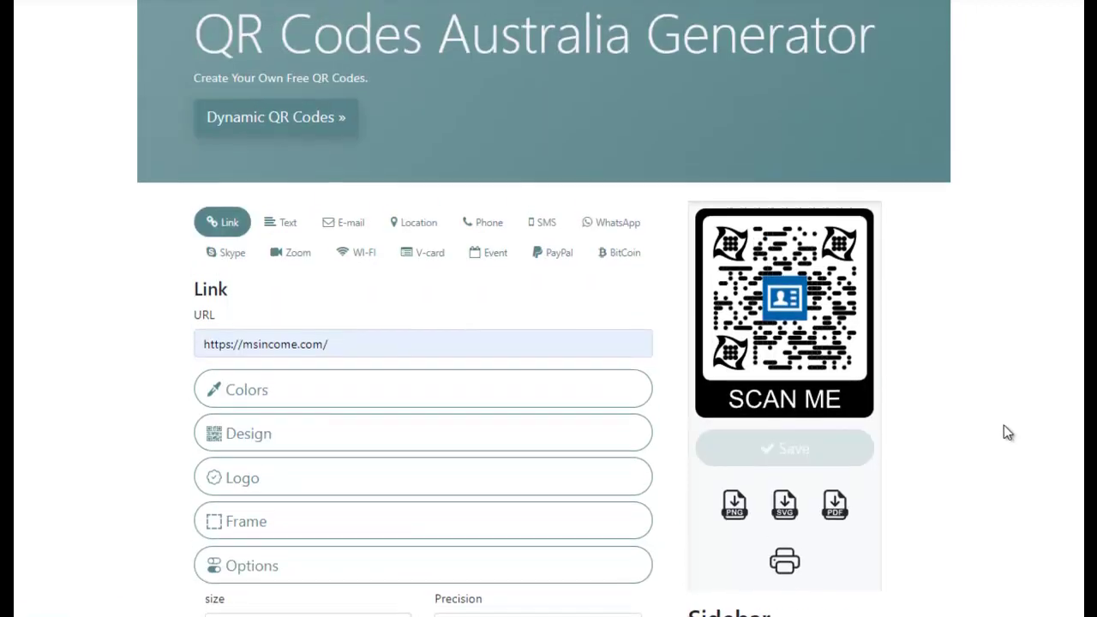
pyautogui.scroll(1, 1005, 435)
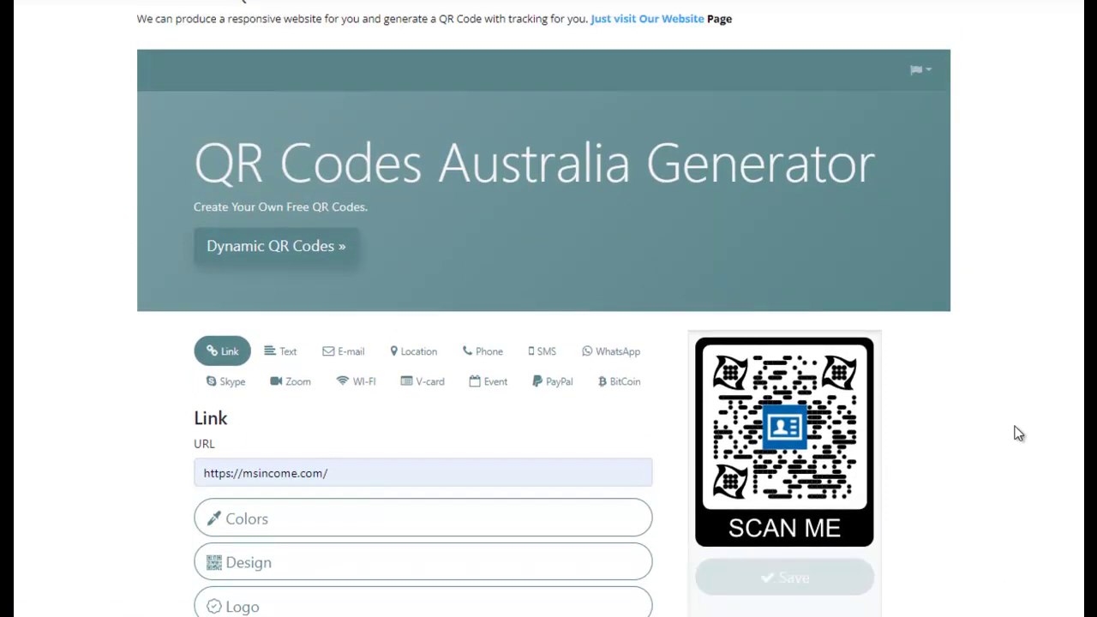
pyautogui.click(311, 250)
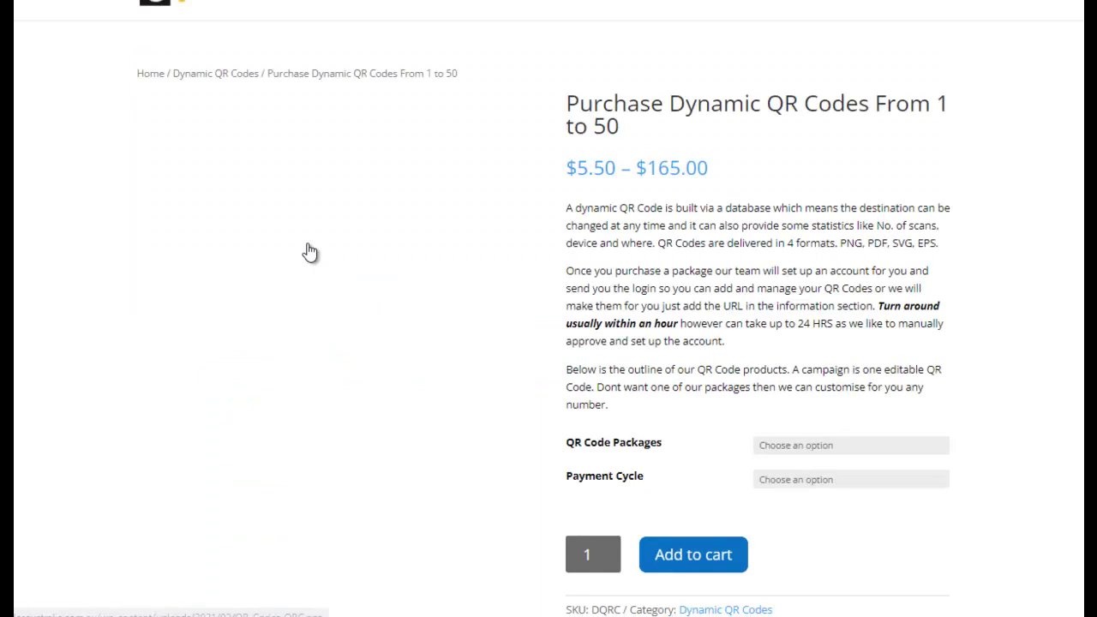